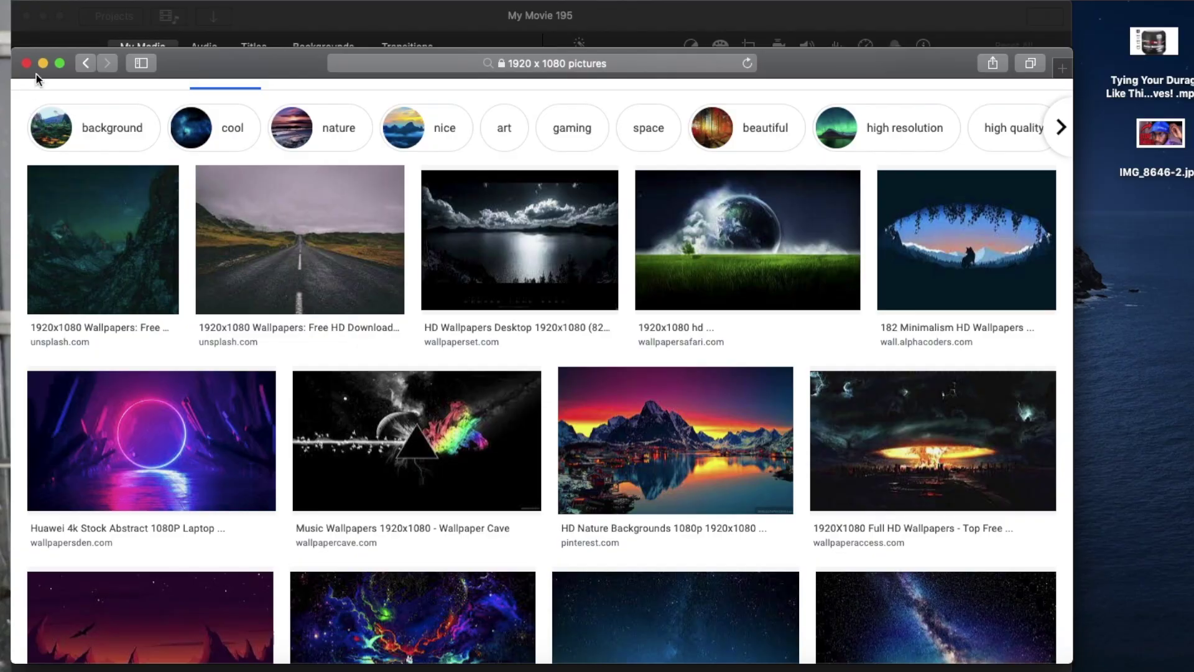
Minimize Safari and open the My Movie 190 project from iMovie's project list.
left_click(43, 63)
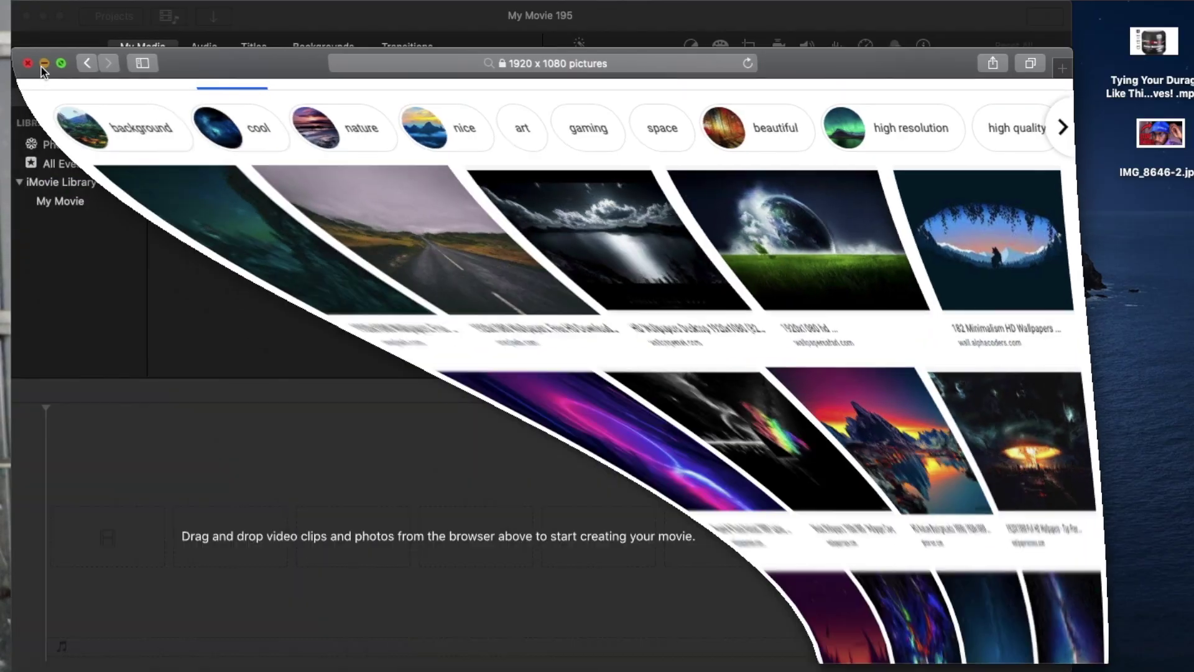
left_click(115, 17)
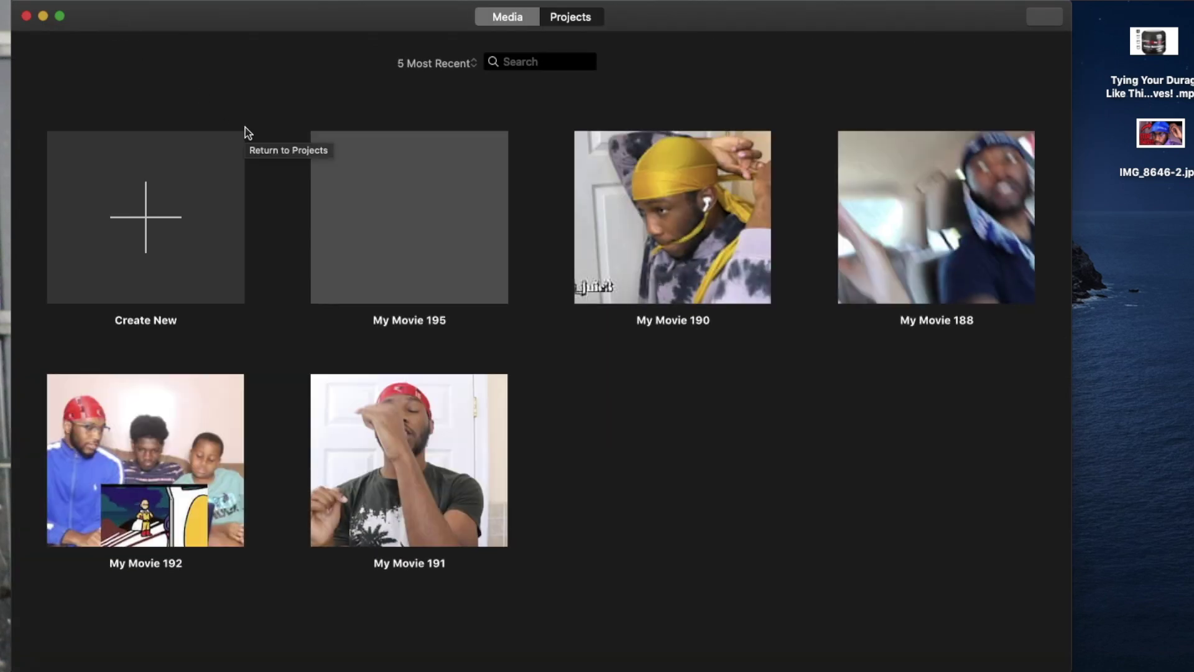
left_click(721, 320)
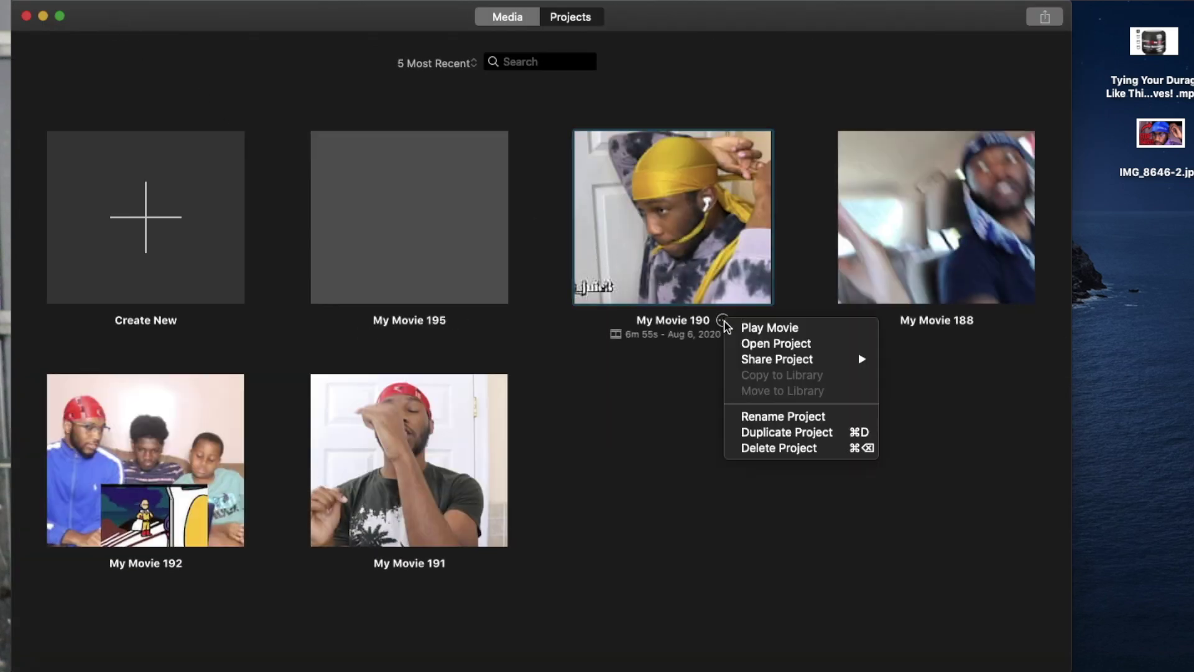
left_click(764, 346)
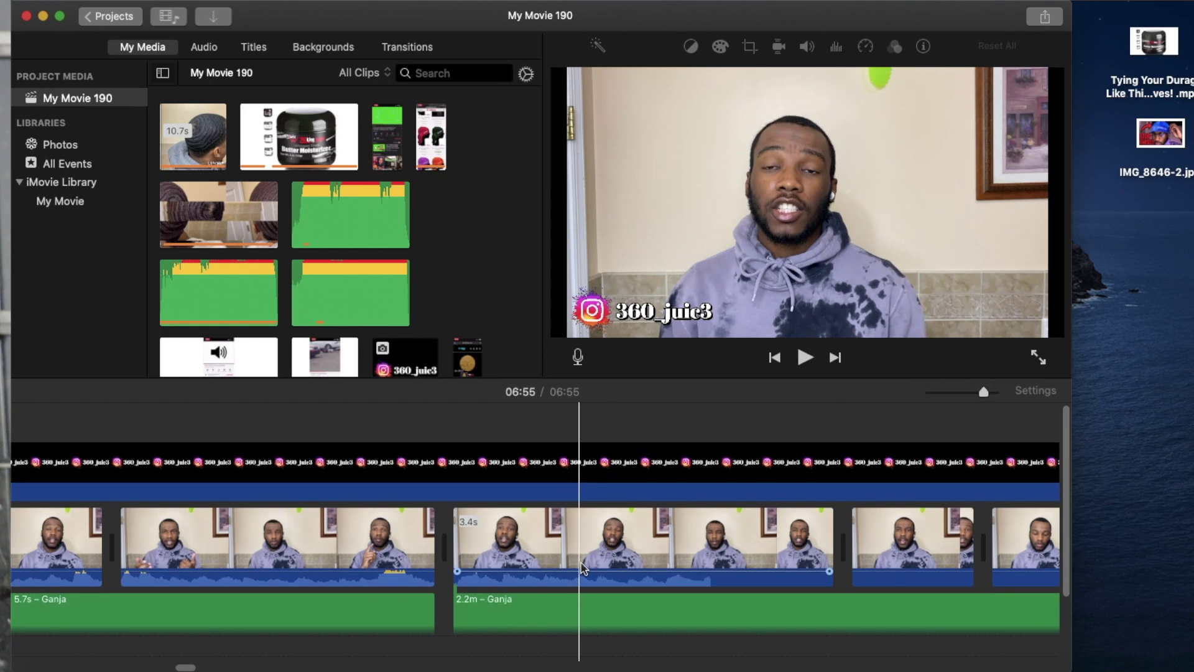
Scroll the My Movie 190 timeline to its closing 'JUST DO IT' outro and show the share destinations.
scroll(584, 566, "right", 5)
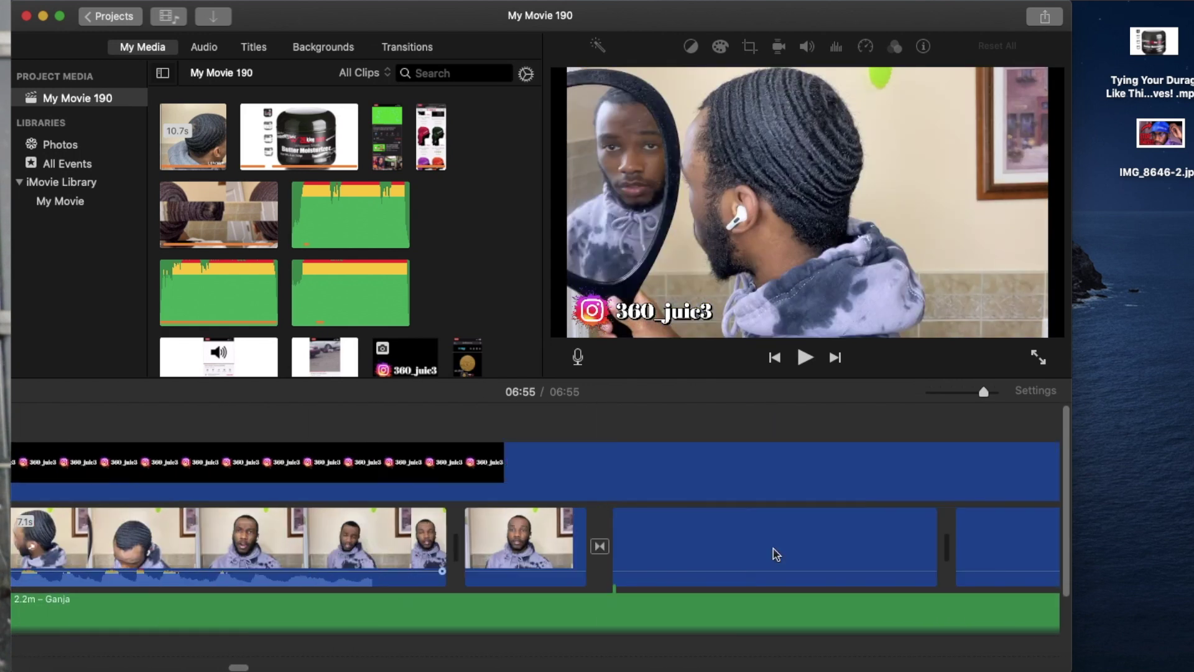
scroll(777, 553, "right", 10)
scroll(777, 553, "right", 15)
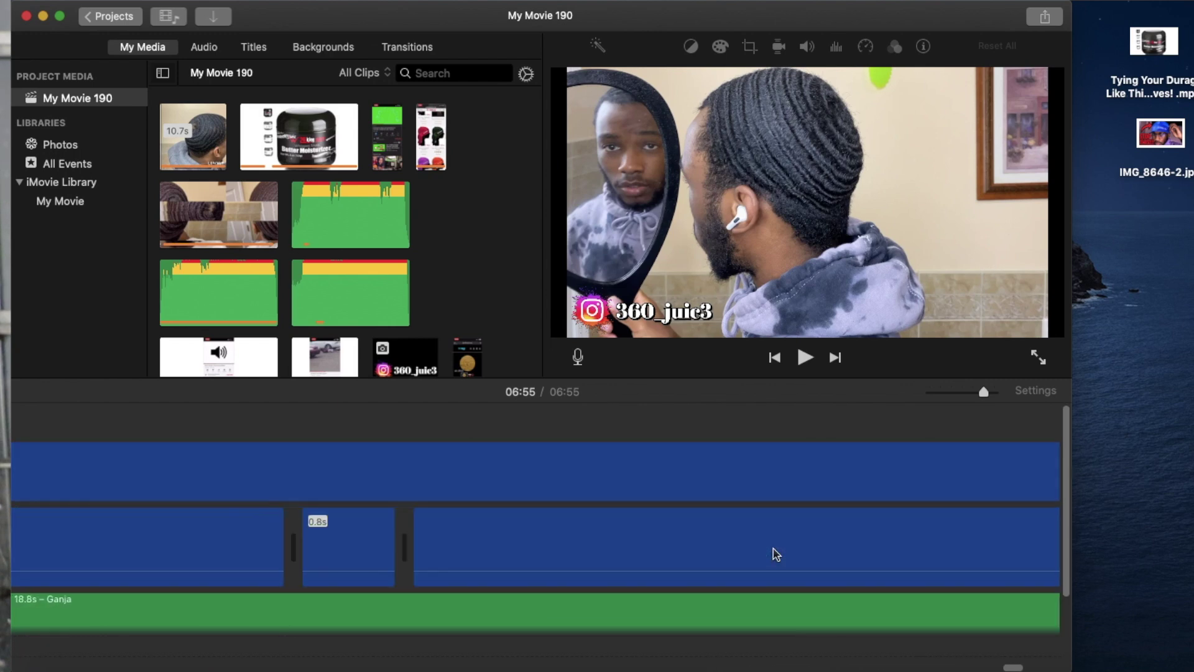
scroll(776, 554, "right", 5)
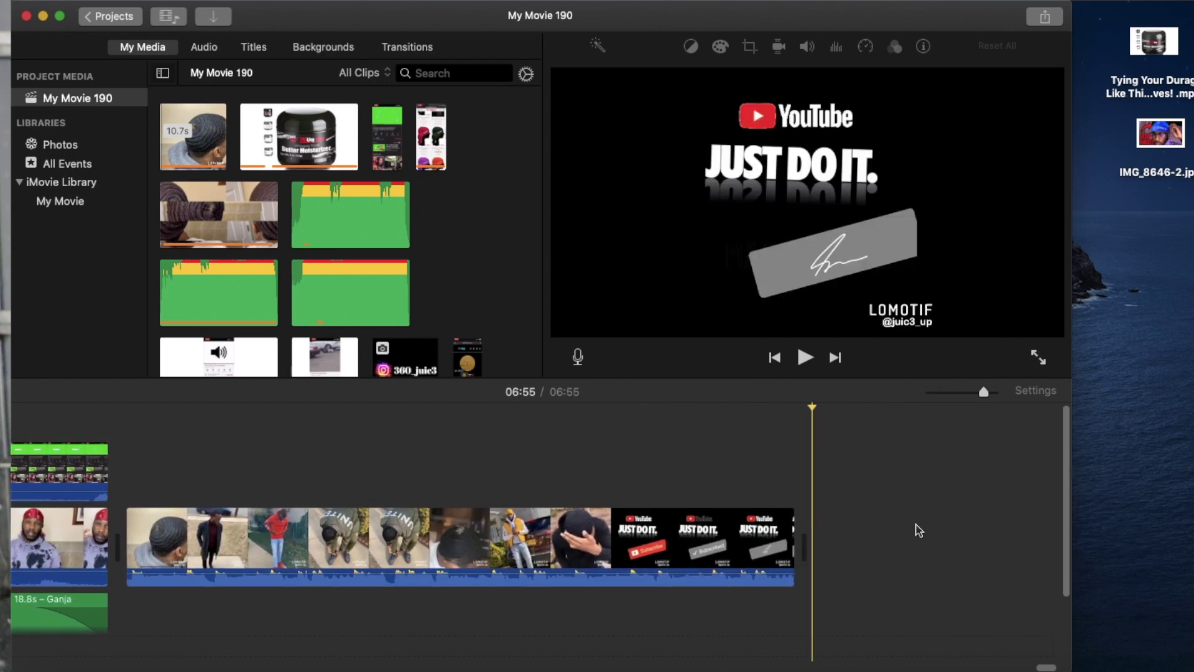
left_click(1047, 17)
Check the File export resolutions, finding 1080p greyed out with 720p the maximum, then cancel.
left_click(1140, 131)
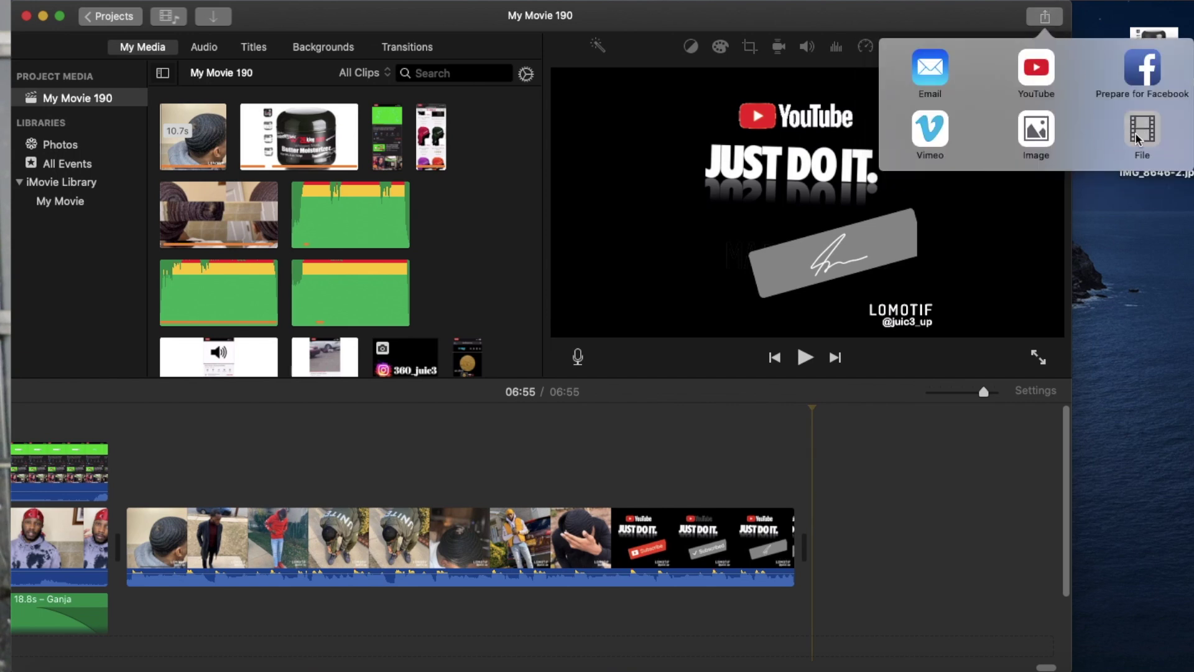
left_click(700, 250)
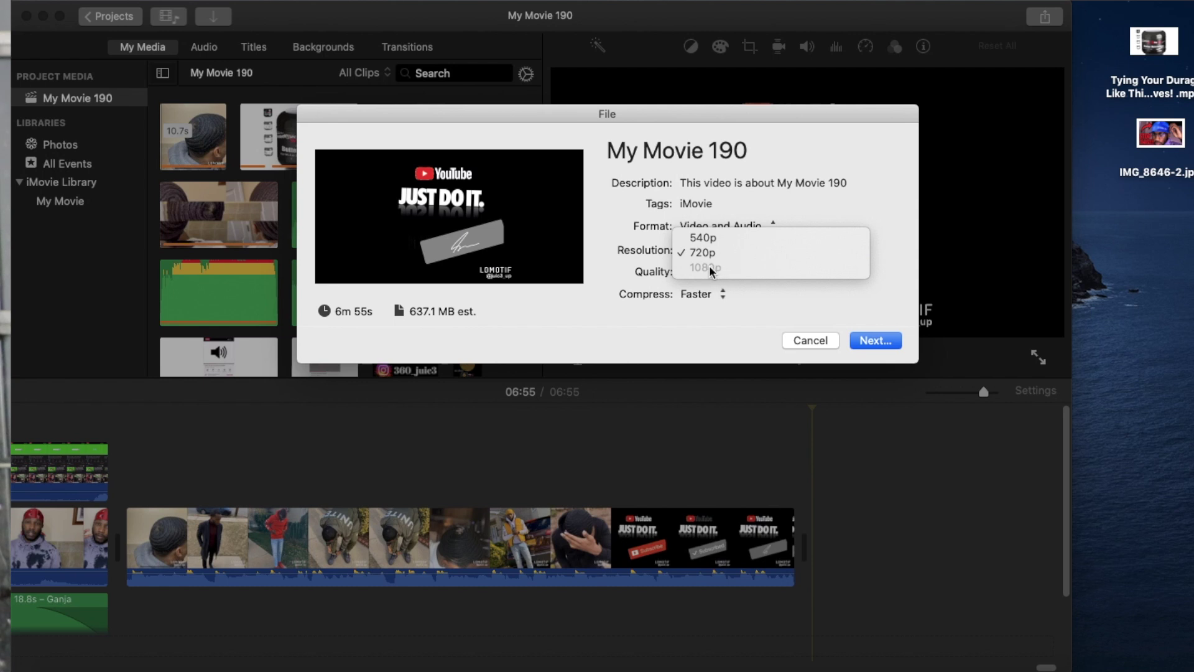
left_click(883, 344)
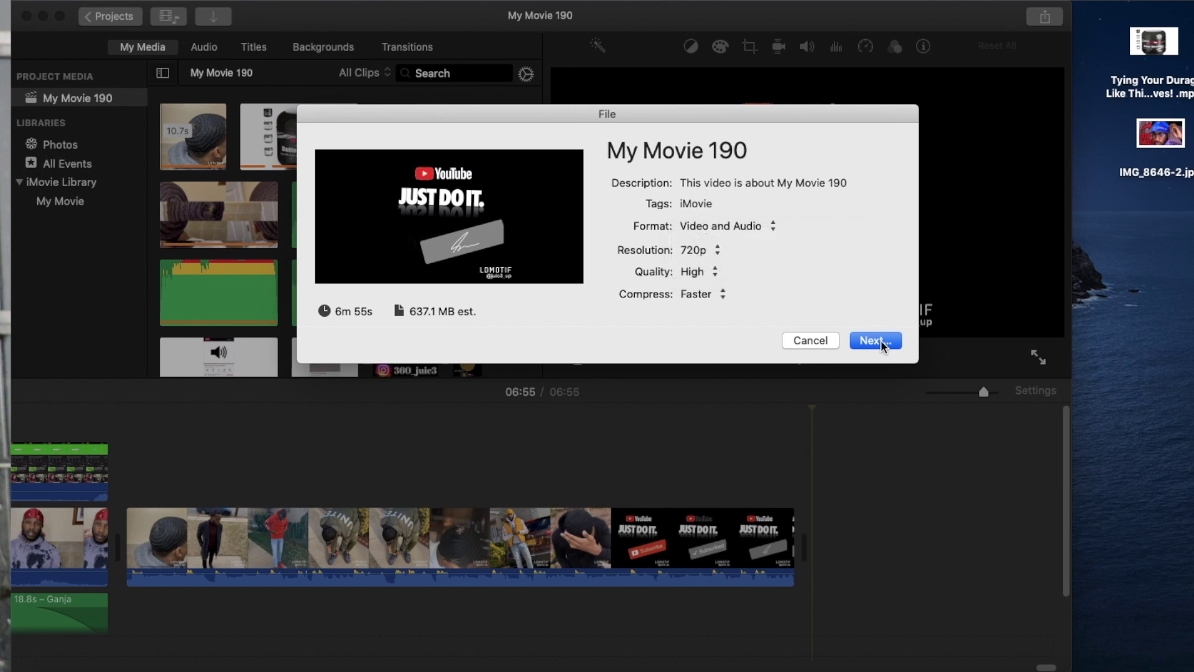
left_click(813, 341)
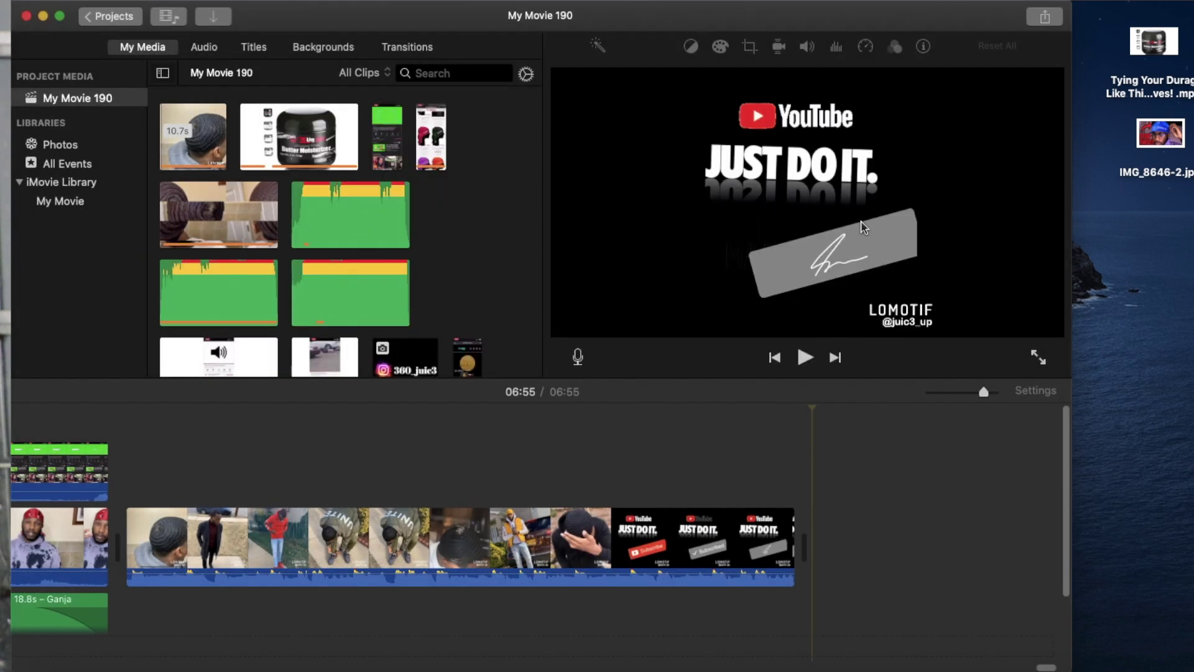
Recheck the File export resolution, cancel again, and return to the Projects browser.
left_click(1045, 16)
left_click(1145, 132)
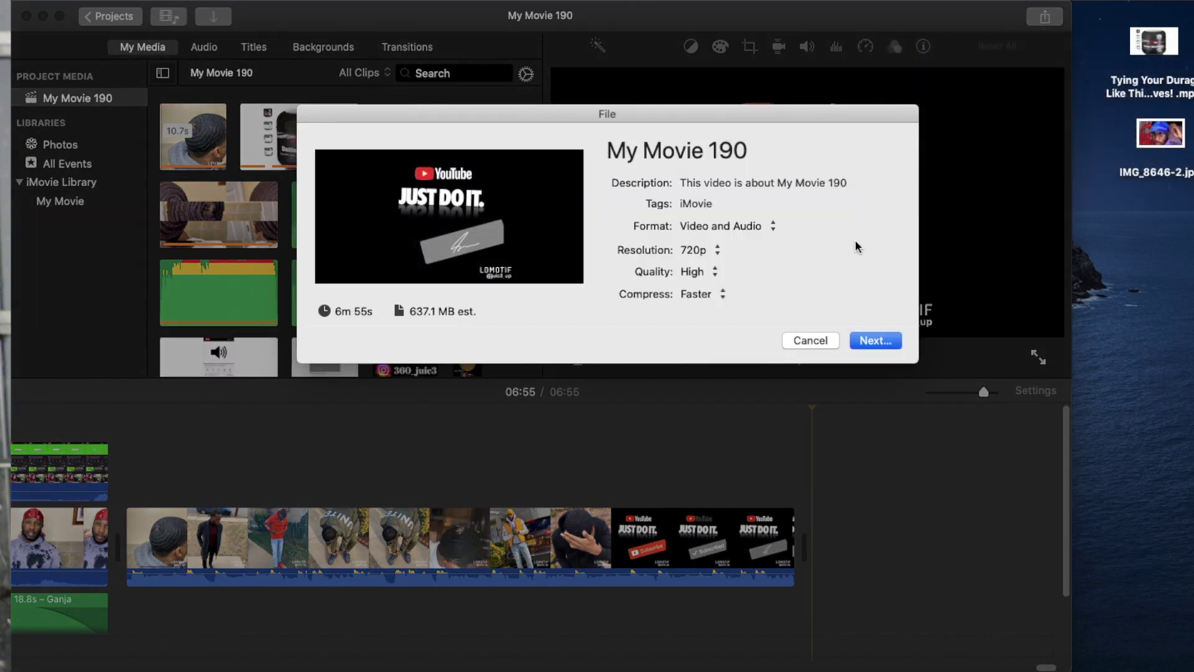
left_click(716, 250)
left_click(808, 338)
left_click(810, 341)
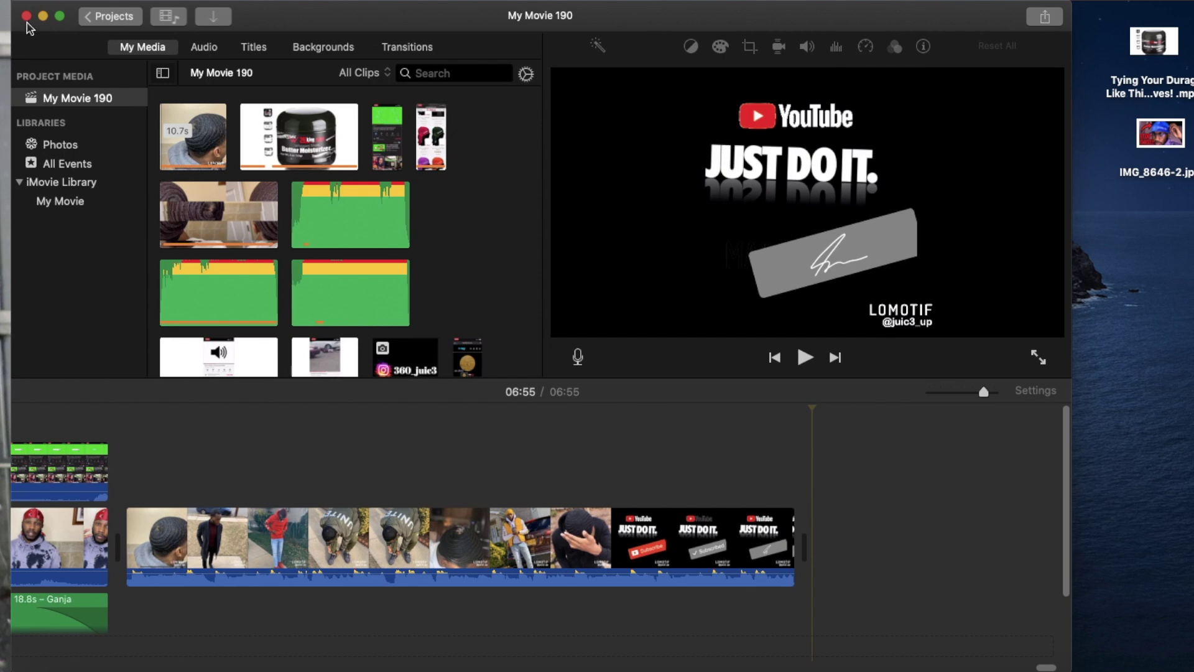
left_click(108, 17)
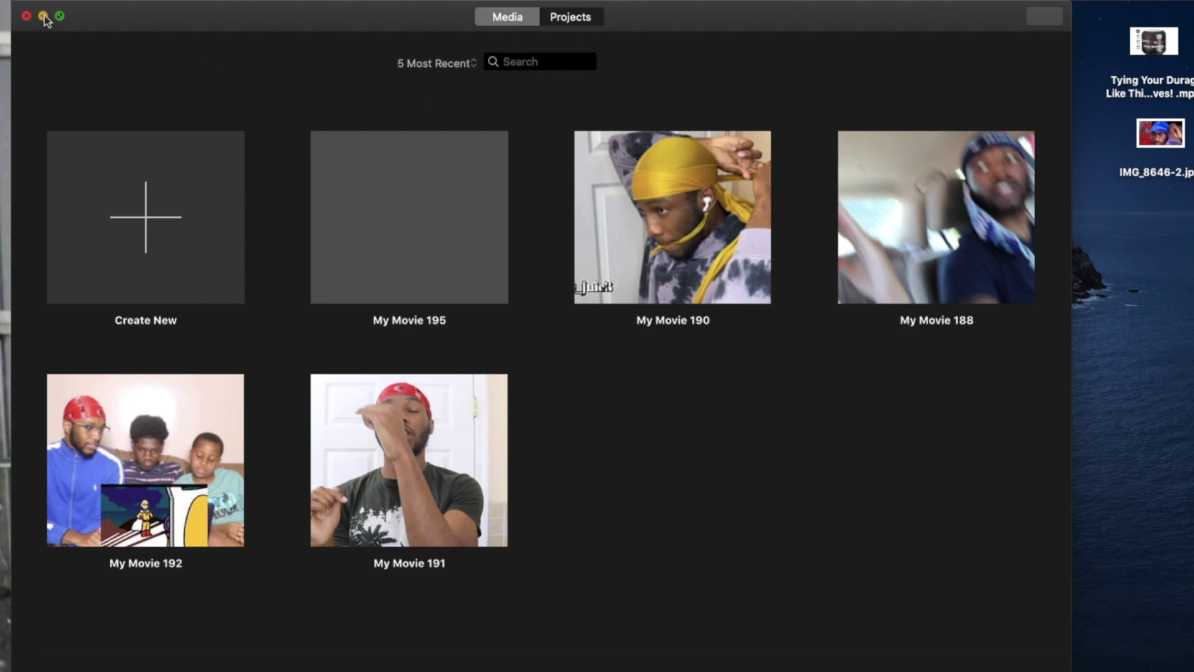
Preview the Huawei neon-ring wallpaper in Google Images, then close Safari.
left_click(194, 669)
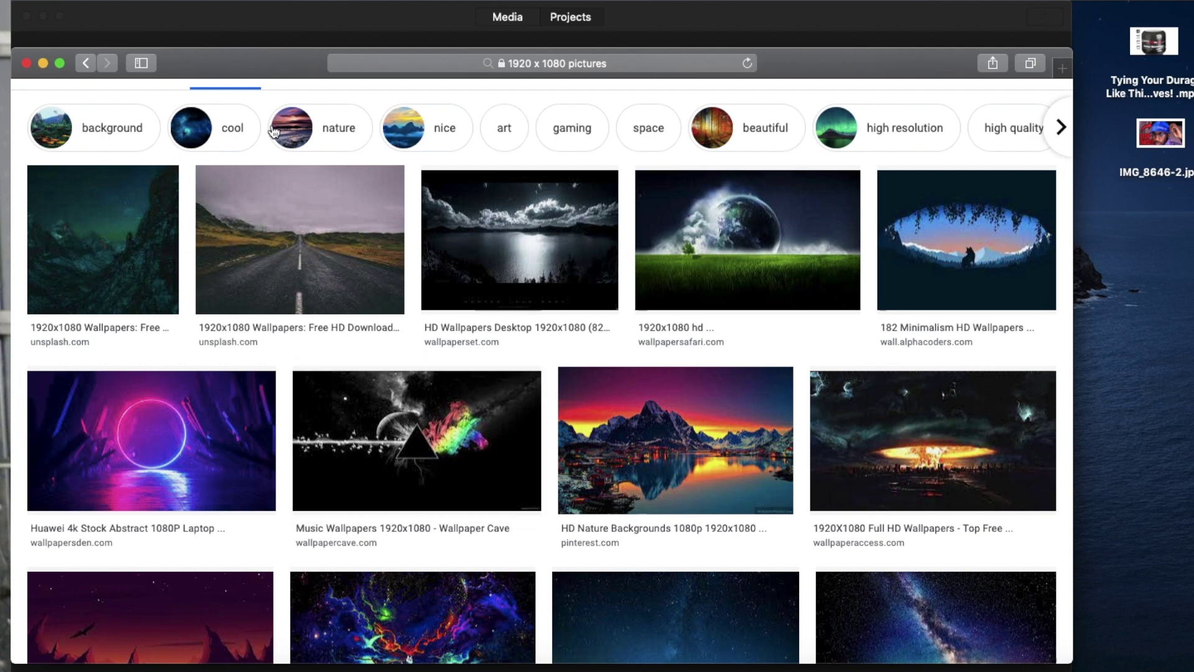
scroll(288, 200, "up", 3)
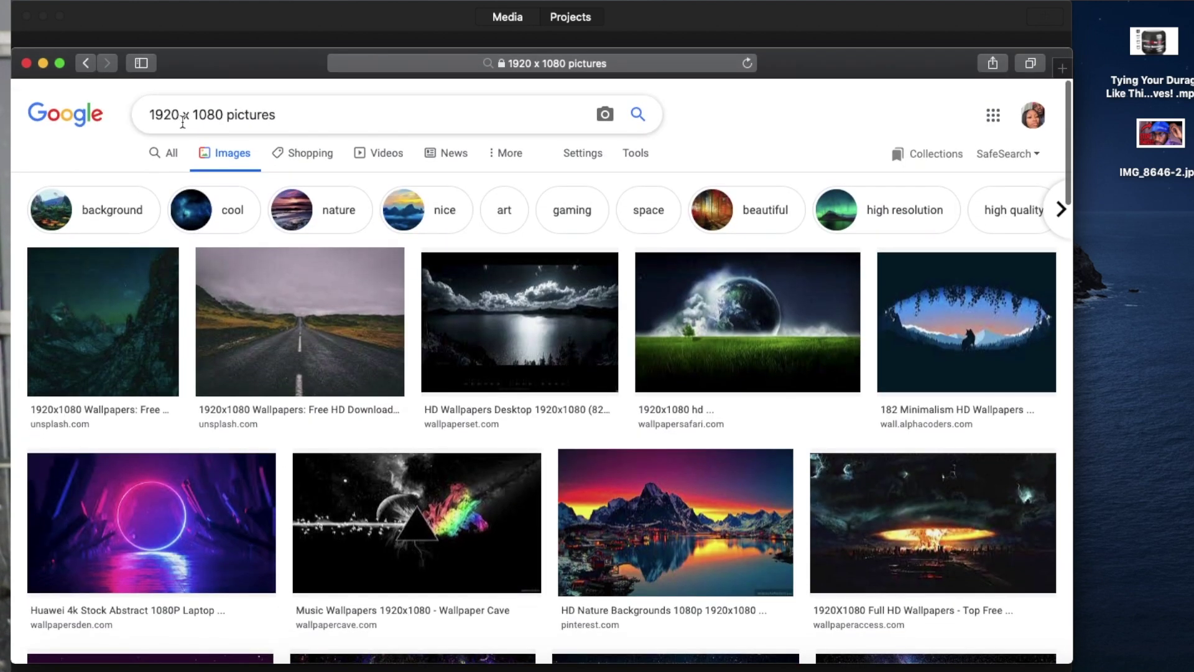
scroll(267, 267, "down", 2)
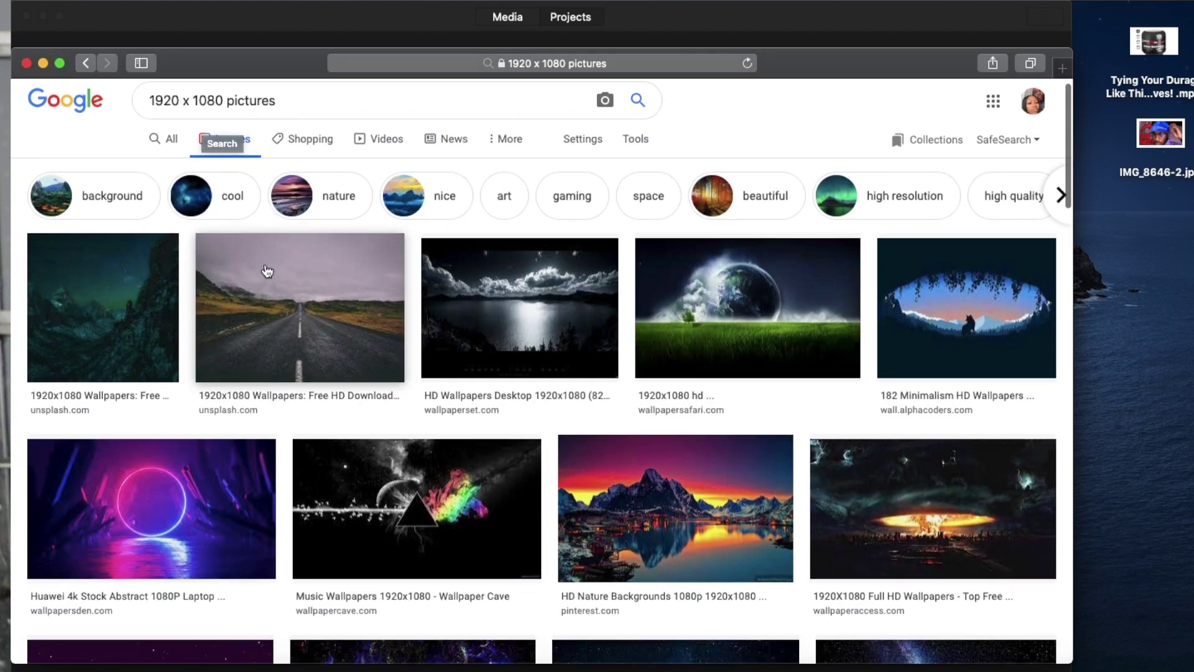
left_click(149, 473)
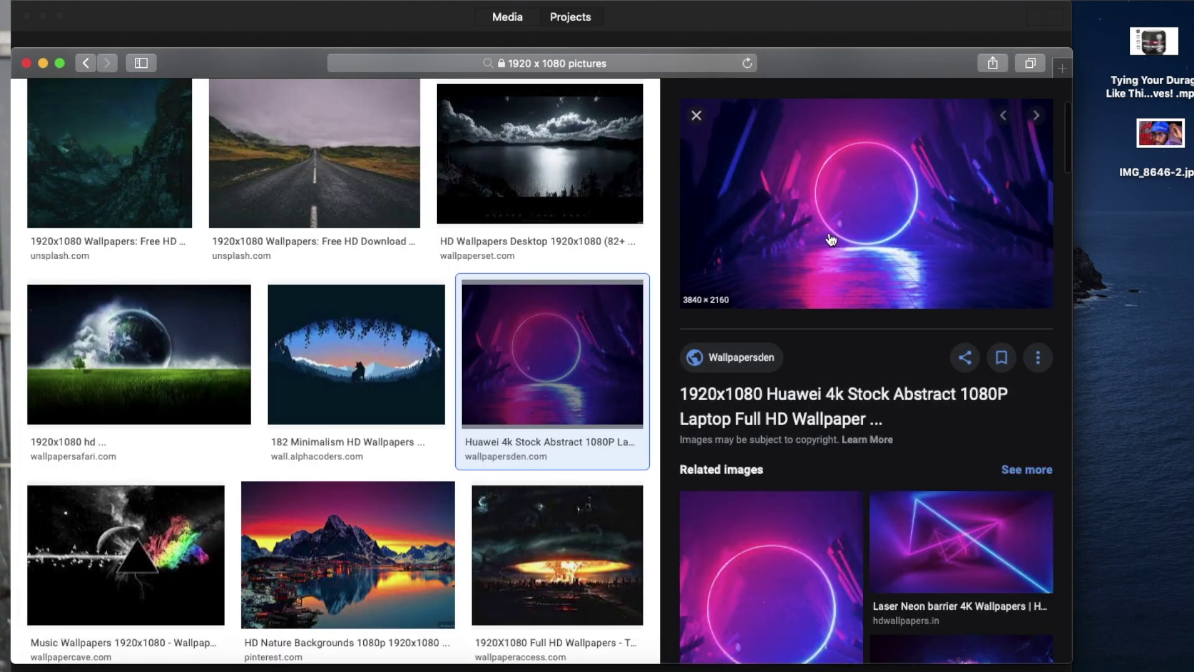
left_click(26, 63)
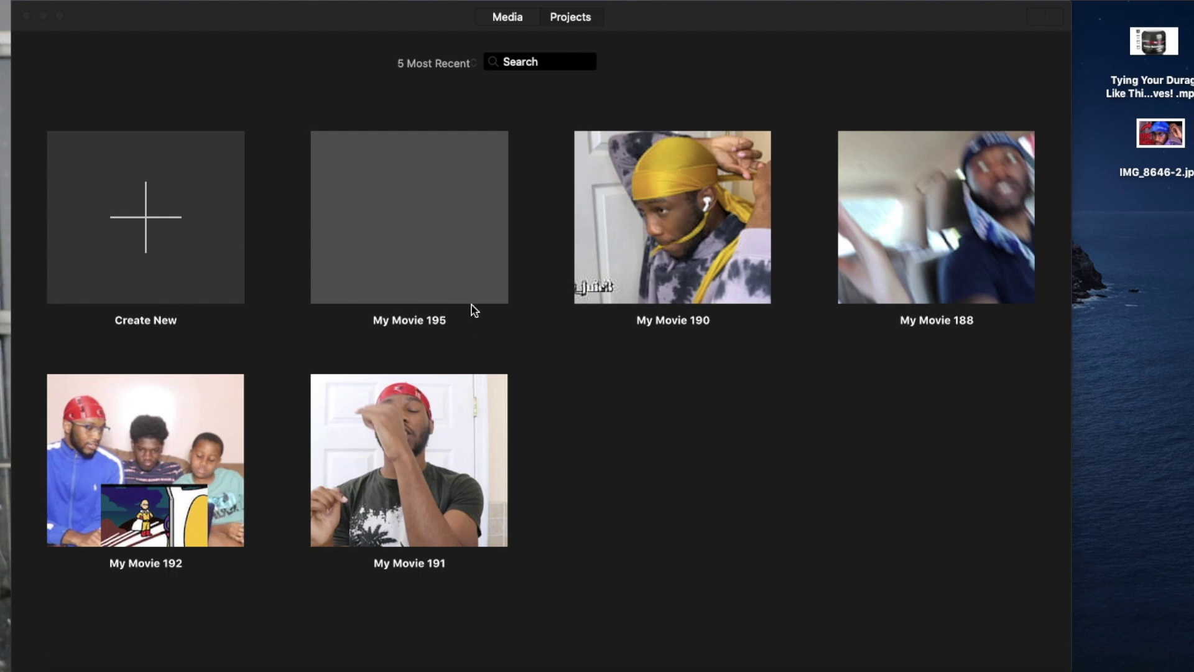
Open My Movie 195 and select its neon wallpaper image in the project media.
left_click(458, 320)
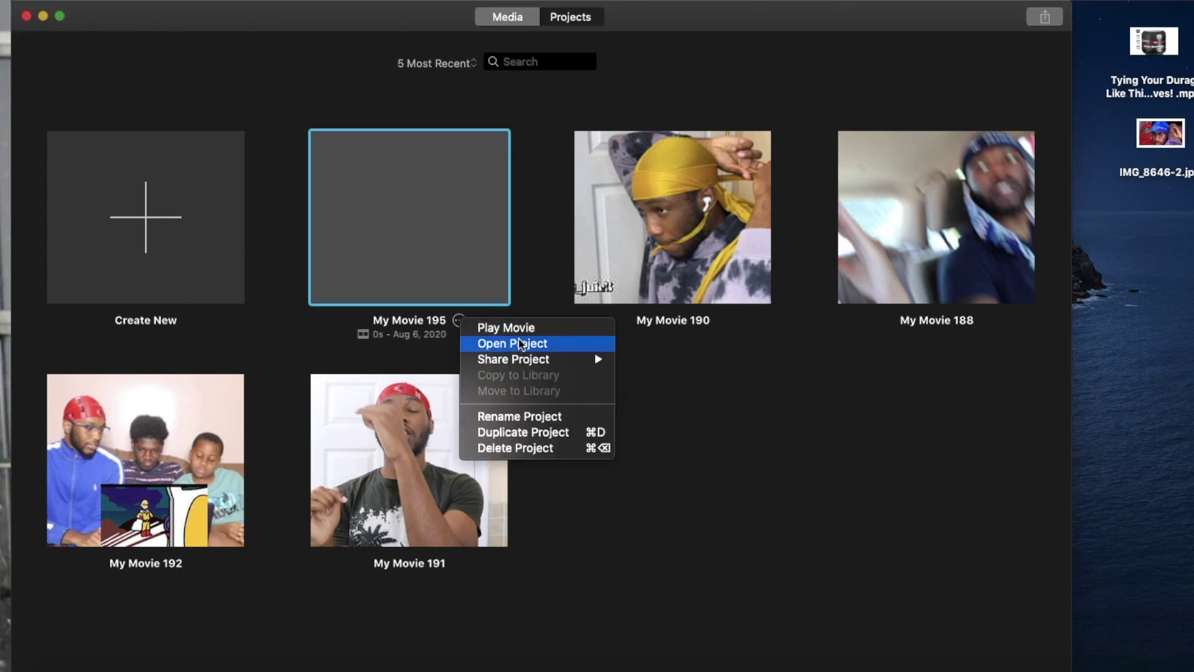
left_click(522, 344)
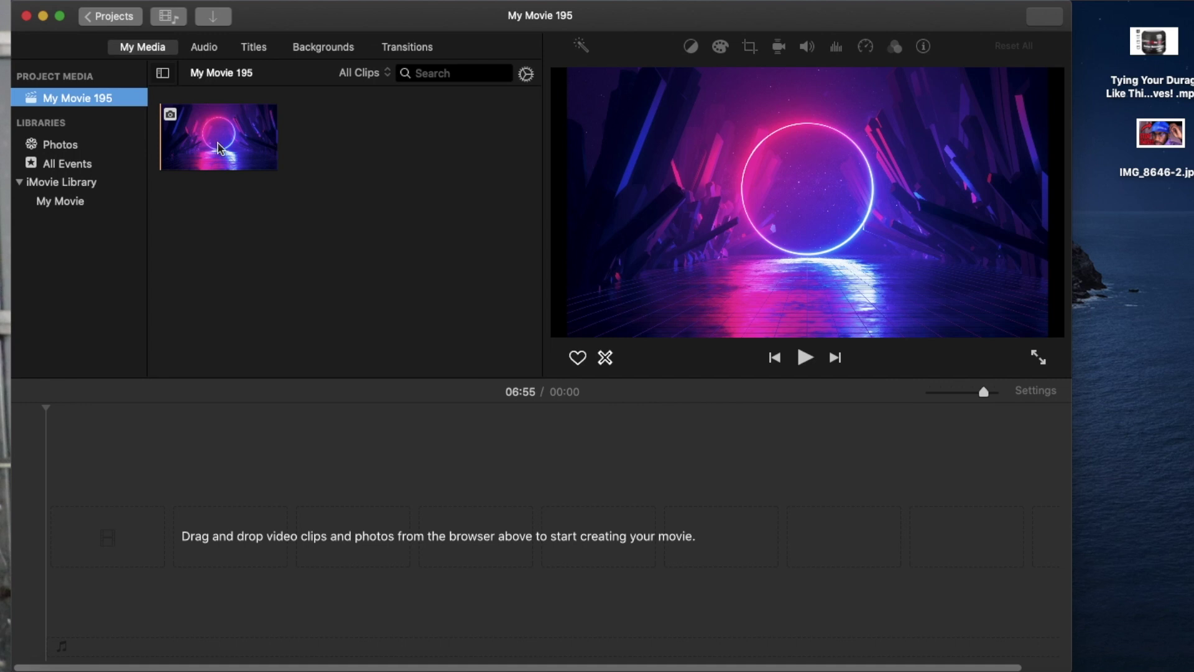
left_click(234, 154)
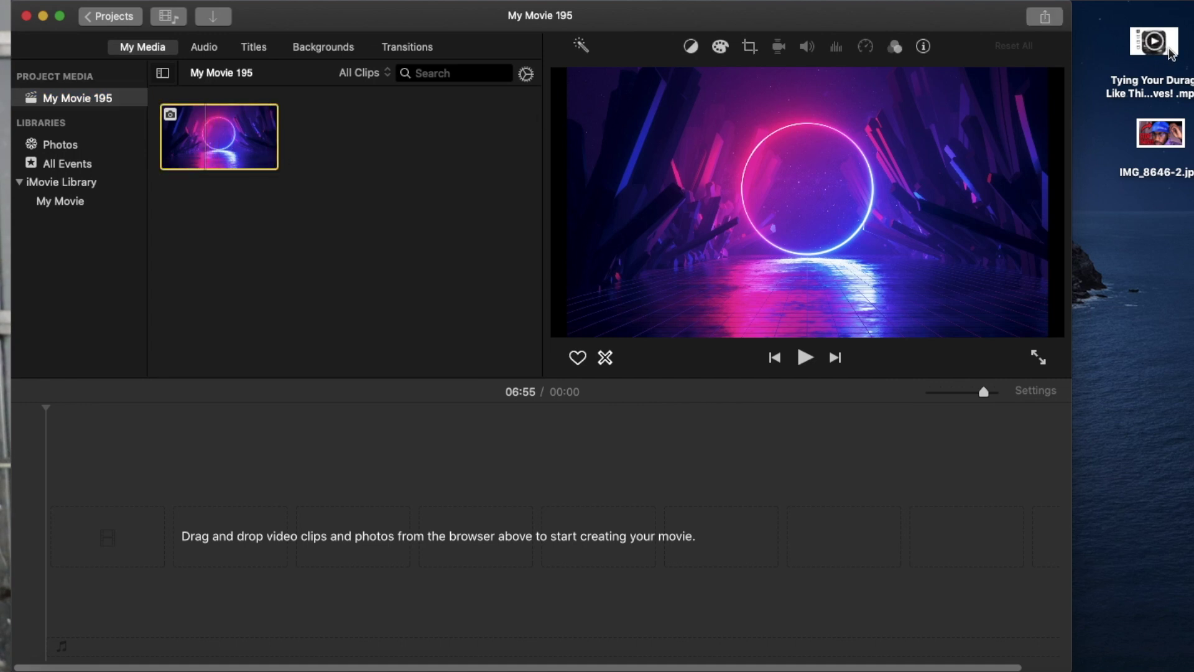
Preview the durag video from the desktop in QuickTime, pausing at 02:10, then close it.
double_click(1170, 55)
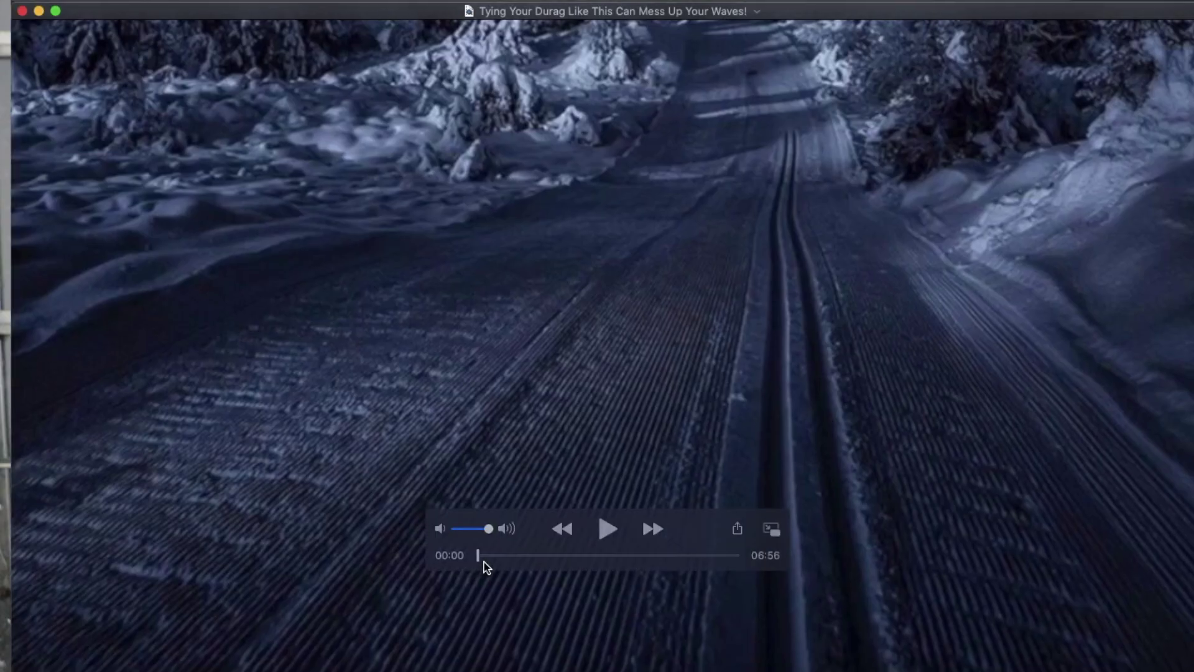
left_click(607, 528)
left_click(560, 555)
left_click(608, 532)
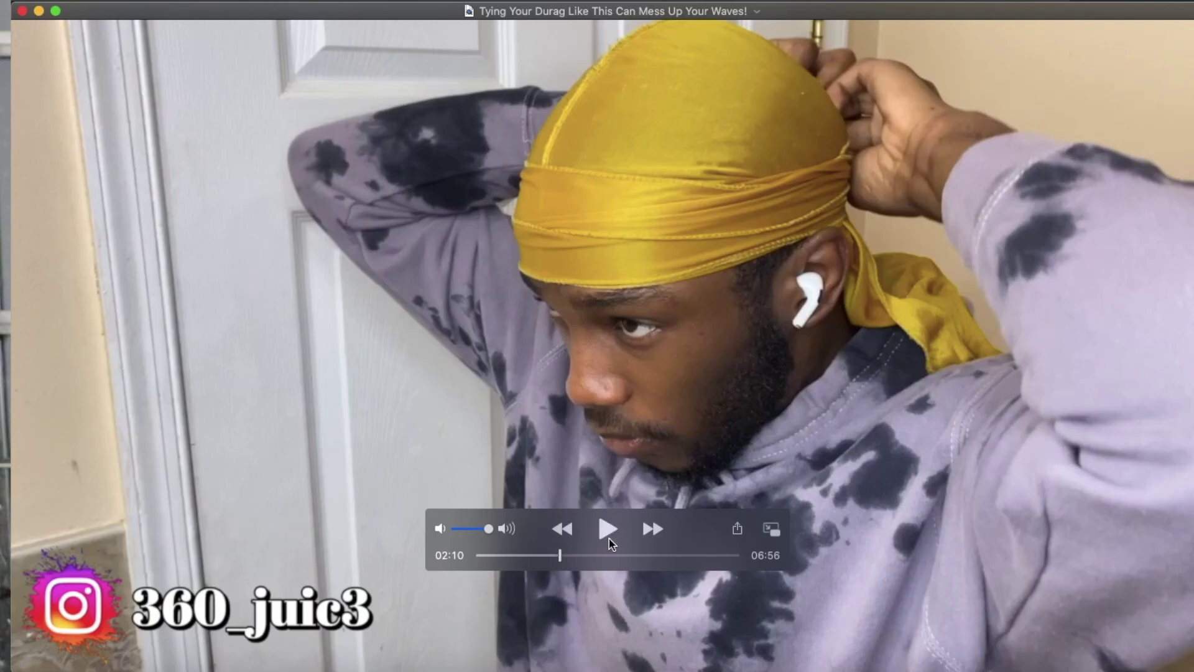
left_click(23, 12)
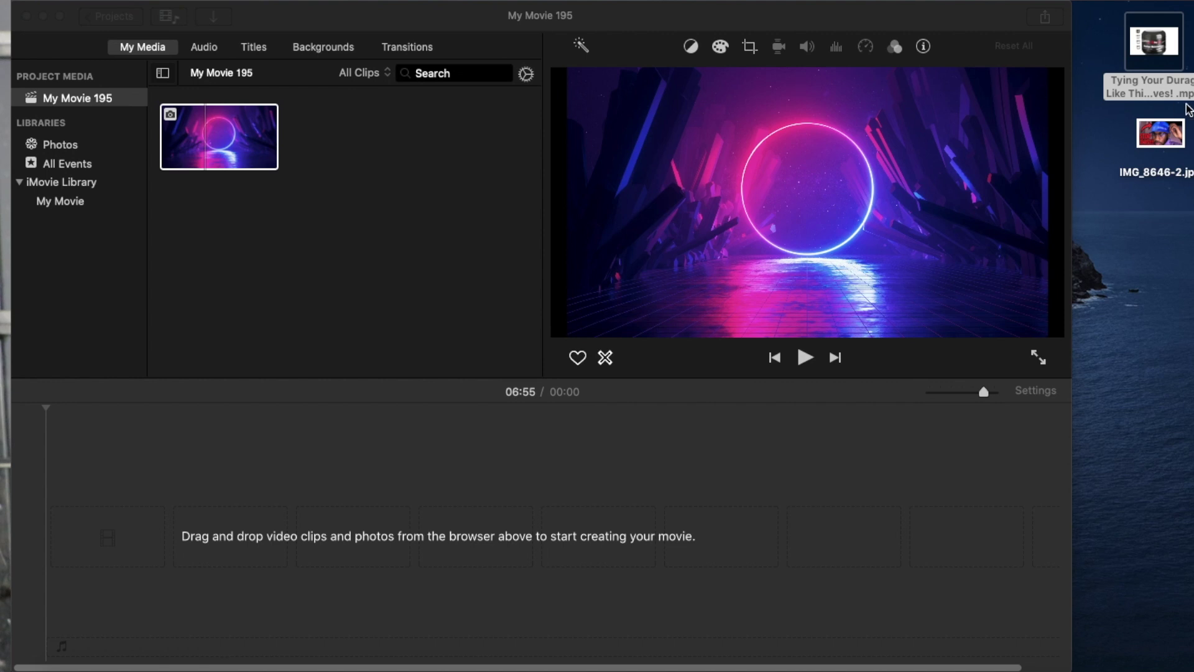
Import the durag .mp4 from the desktop and drag the 6.9-minute clip onto the timeline.
left_click_drag(1154, 42, 378, 147)
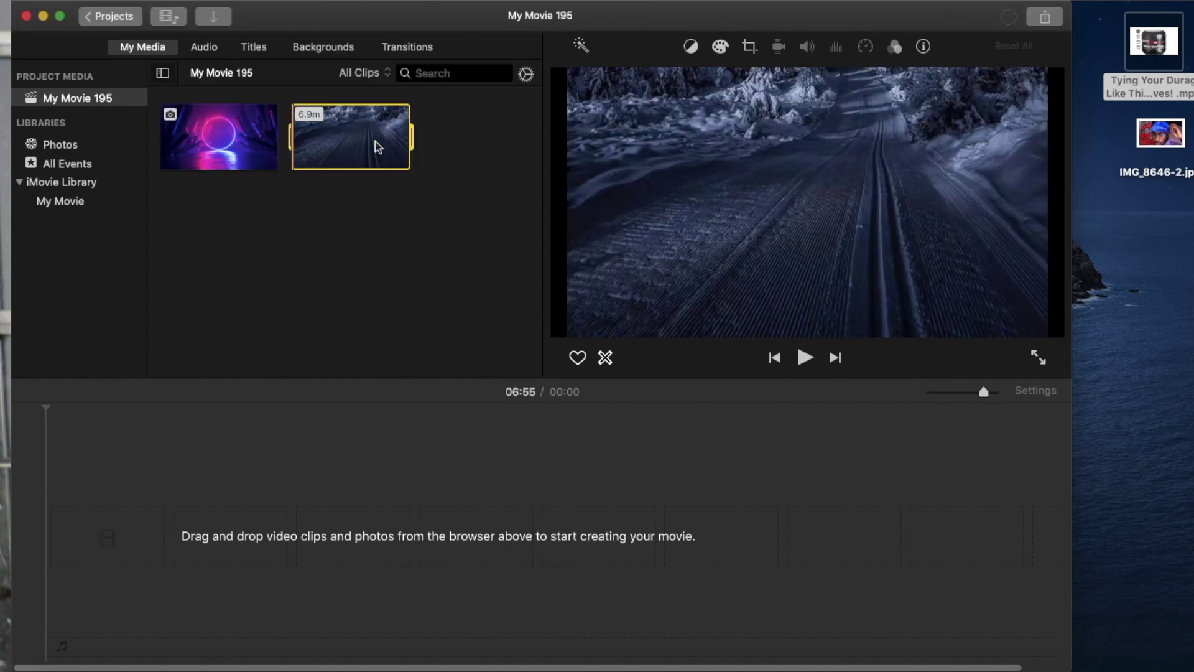
left_click(237, 144)
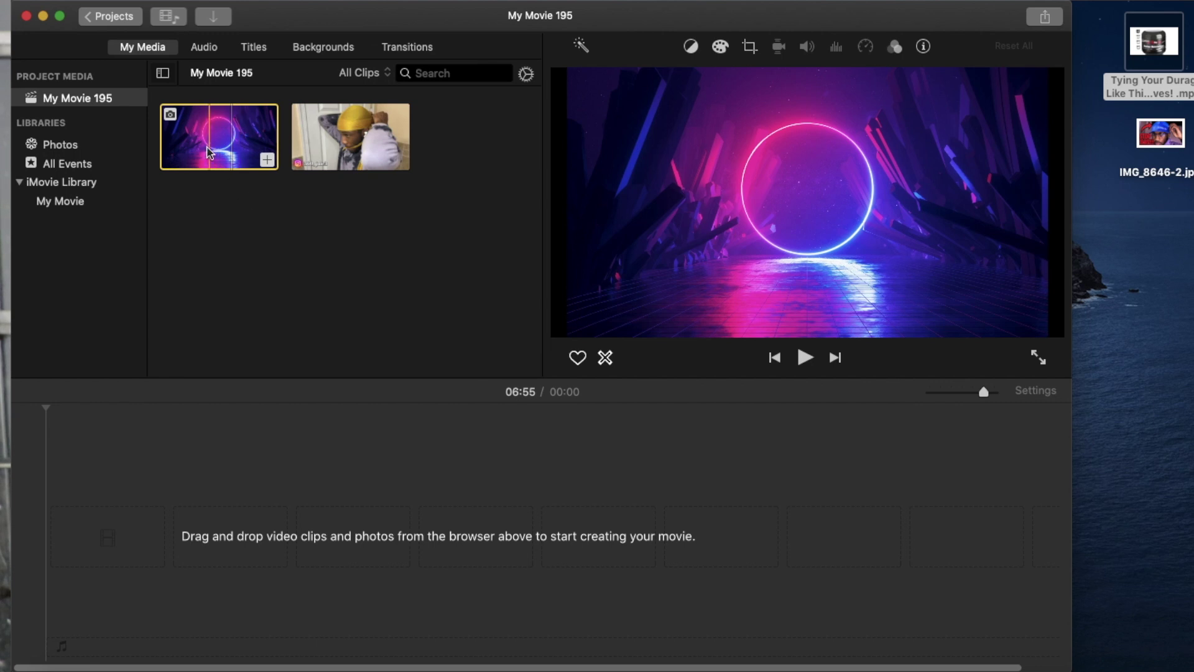
left_click_drag(386, 143, 301, 545)
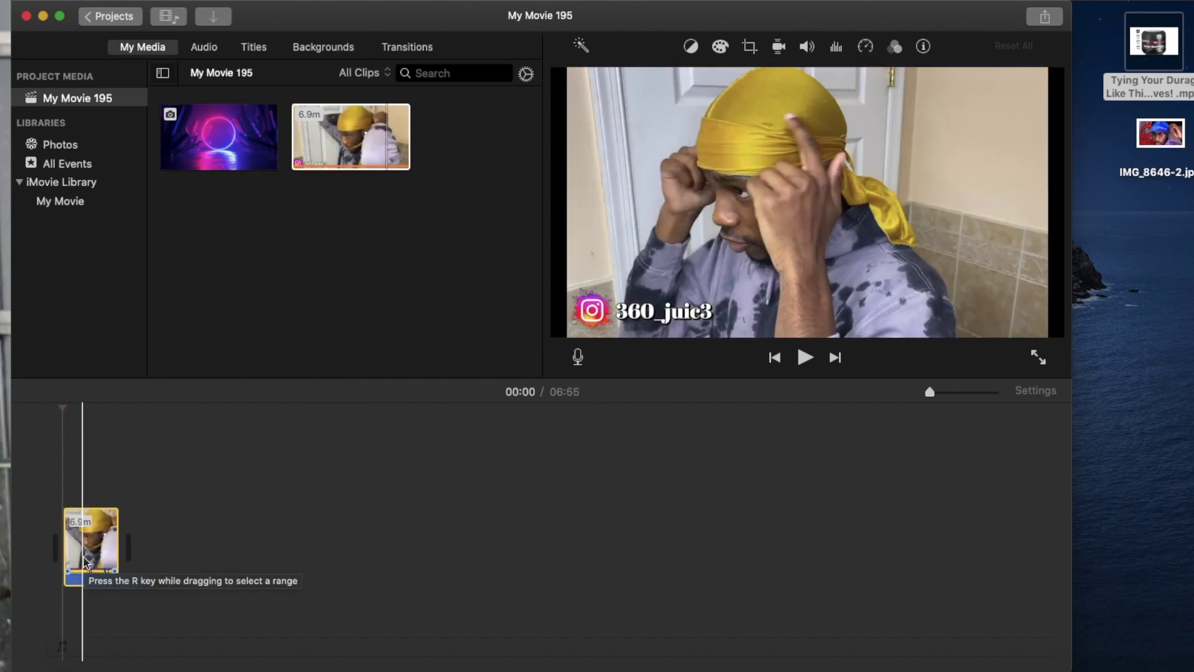
Clear the timeline, then place the 4-second neon image first and the durag video after it.
key("Delete")
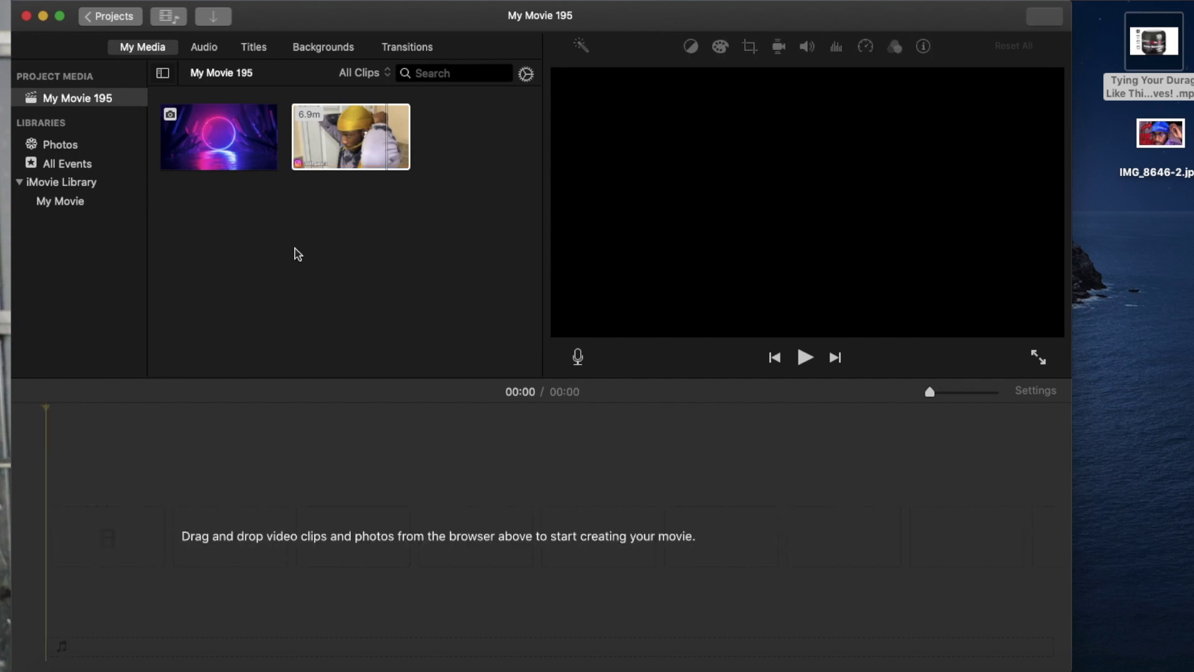
left_click_drag(248, 141, 205, 491)
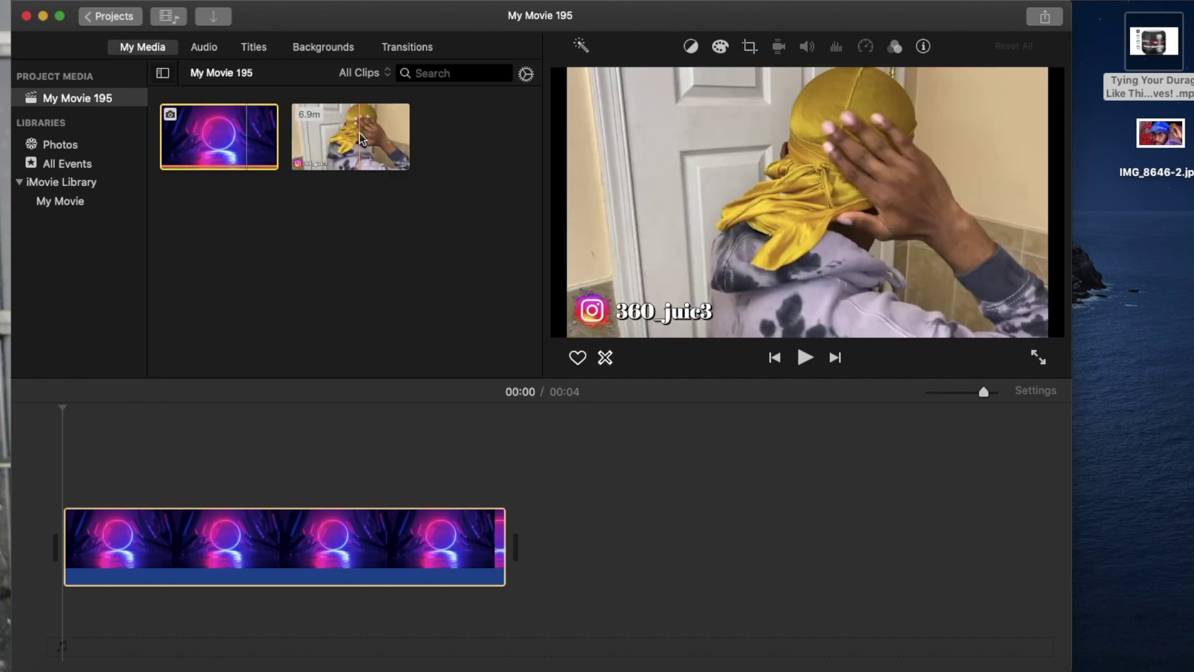
left_click_drag(361, 138, 594, 536)
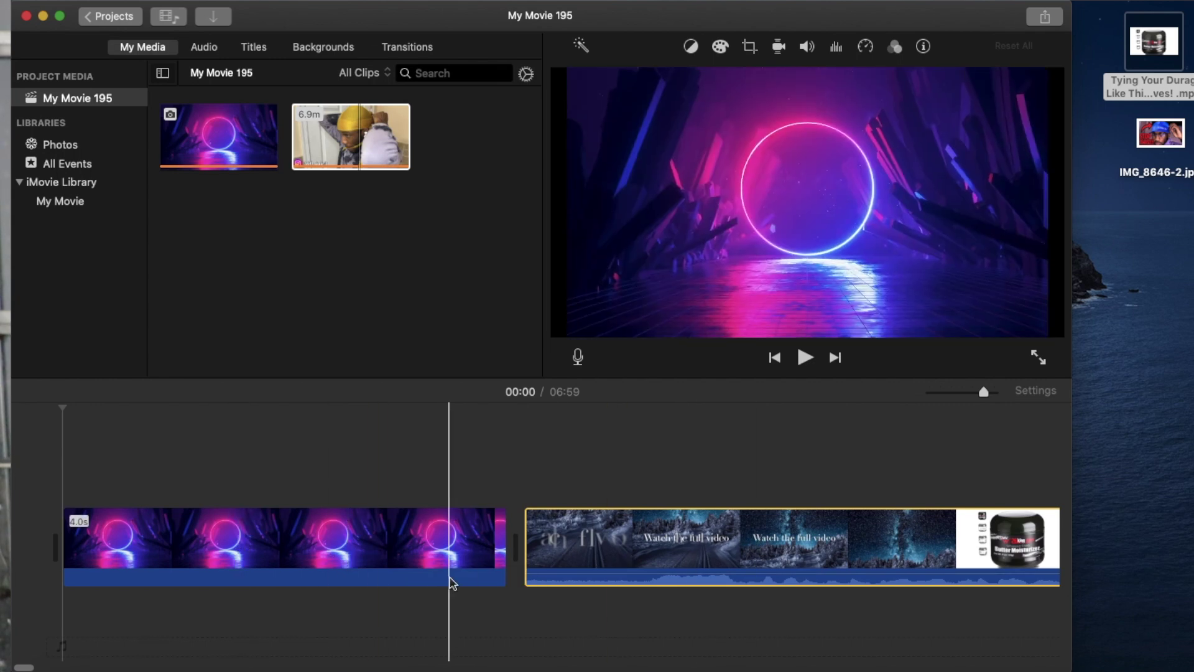
Delete the neon clip so the timeline holds only the 06:55 durag video.
left_click(420, 554)
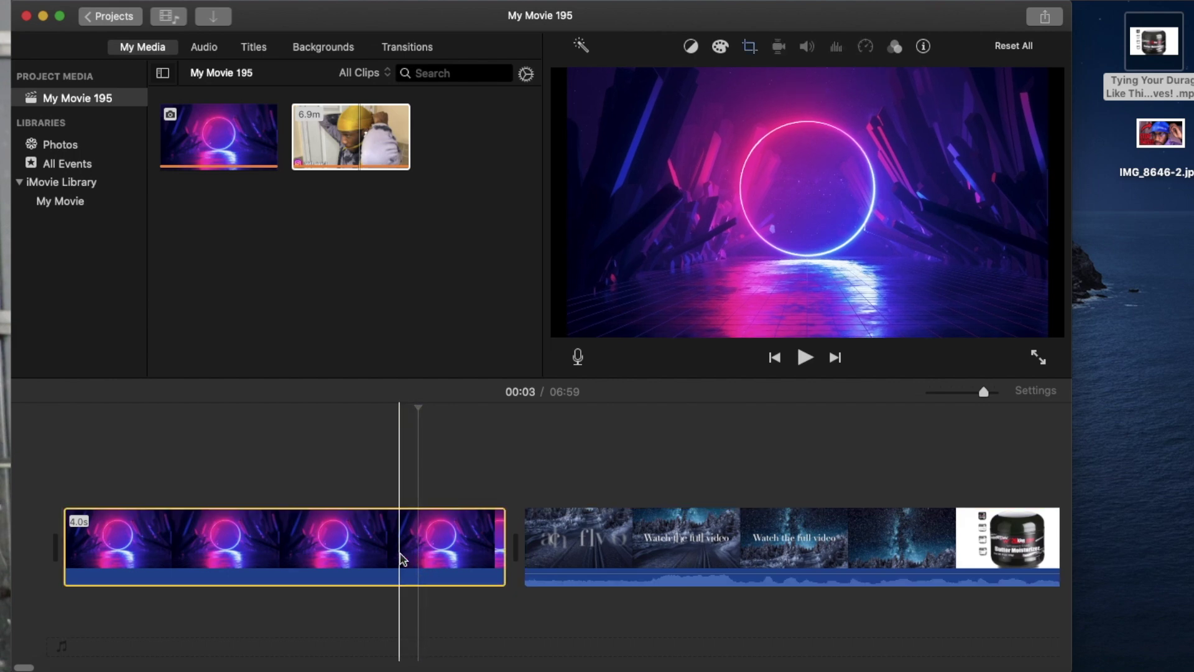
key("Delete")
left_click(1047, 19)
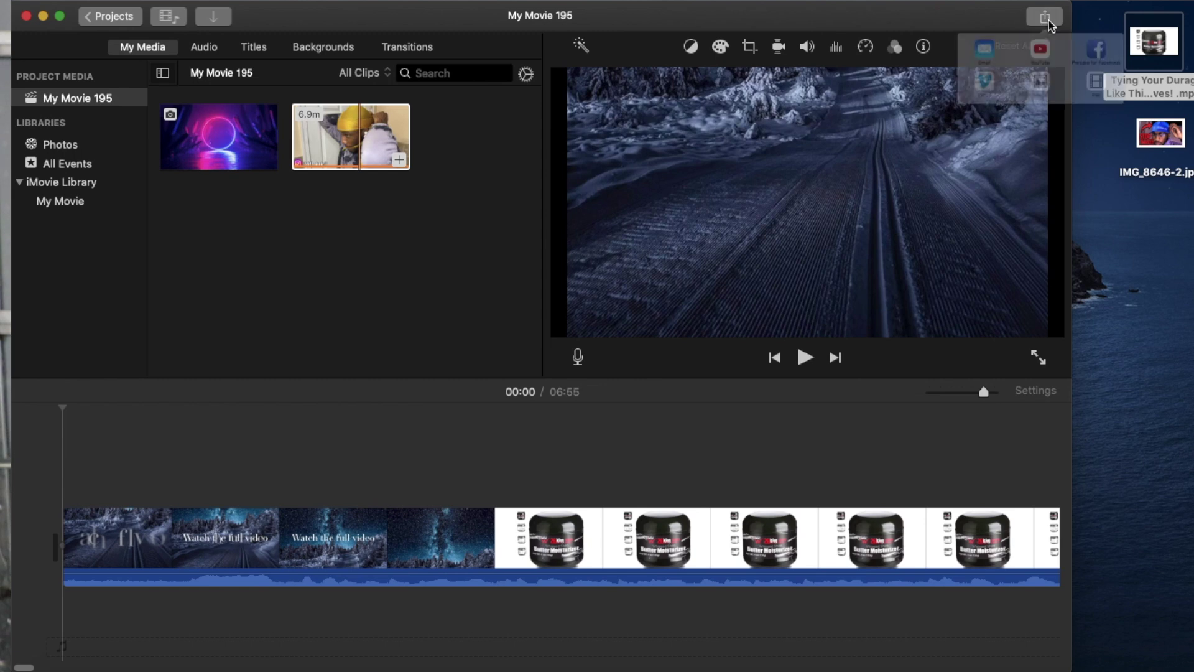
Confirm File export now offers 1080p, cancel the export, and reselect the neon image in the media.
left_click(1142, 127)
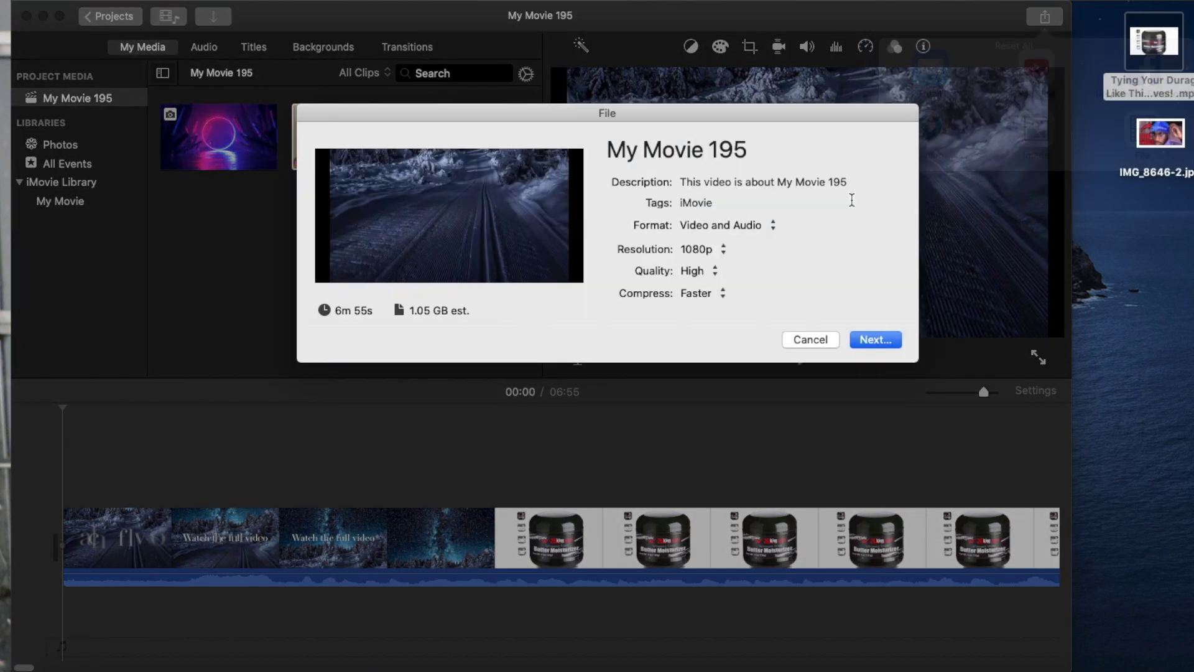
left_click(703, 250)
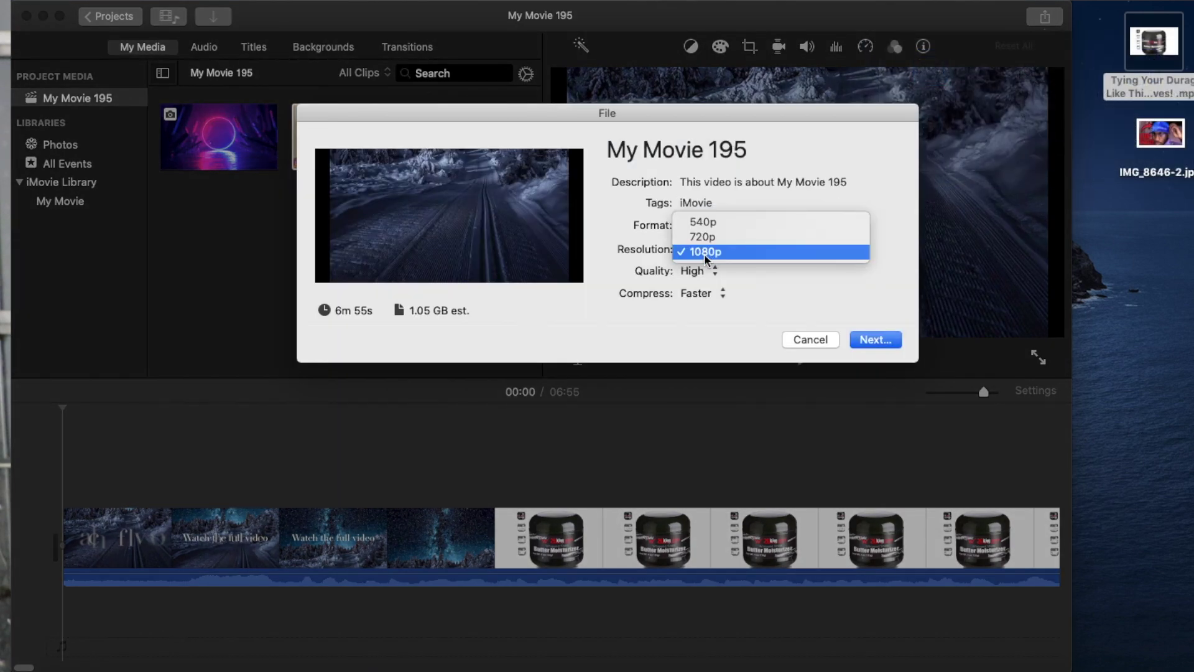
left_click(810, 340)
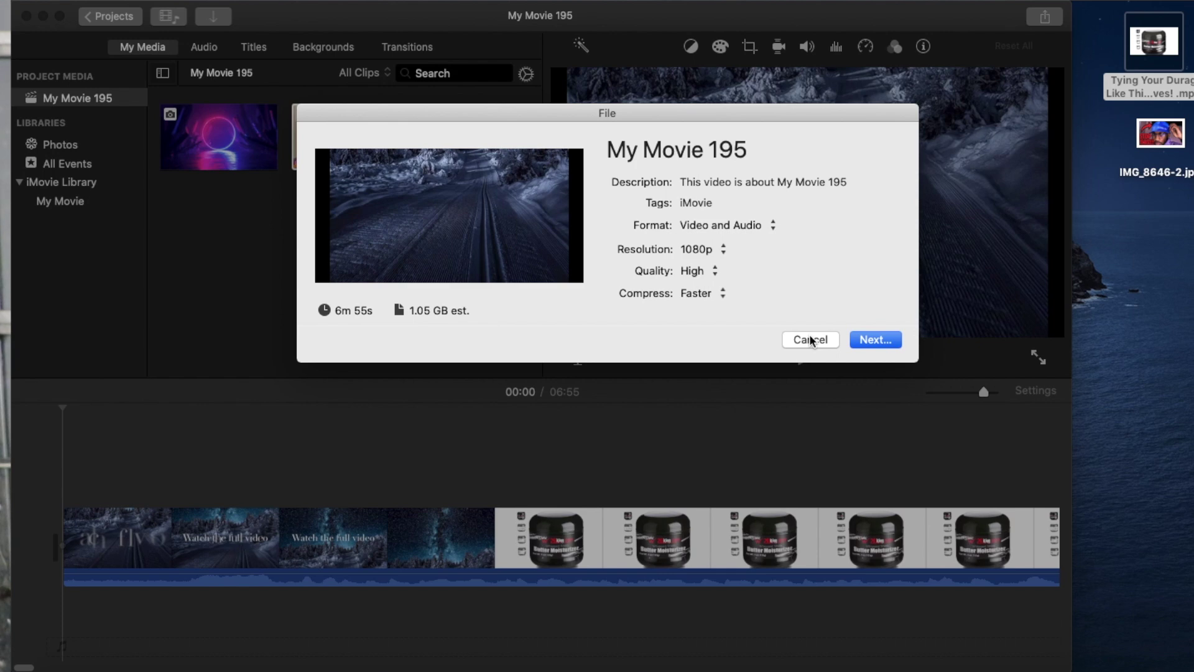
left_click(810, 340)
left_click(213, 152)
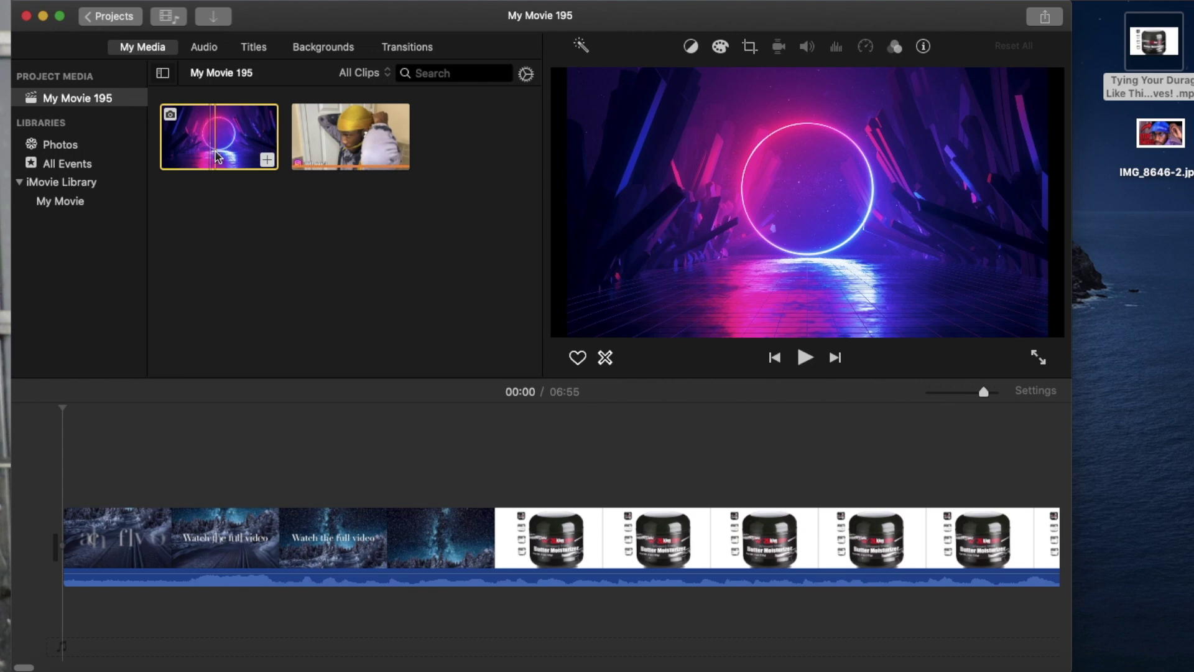
left_click_drag(215, 156, 22, 545)
key("Delete")
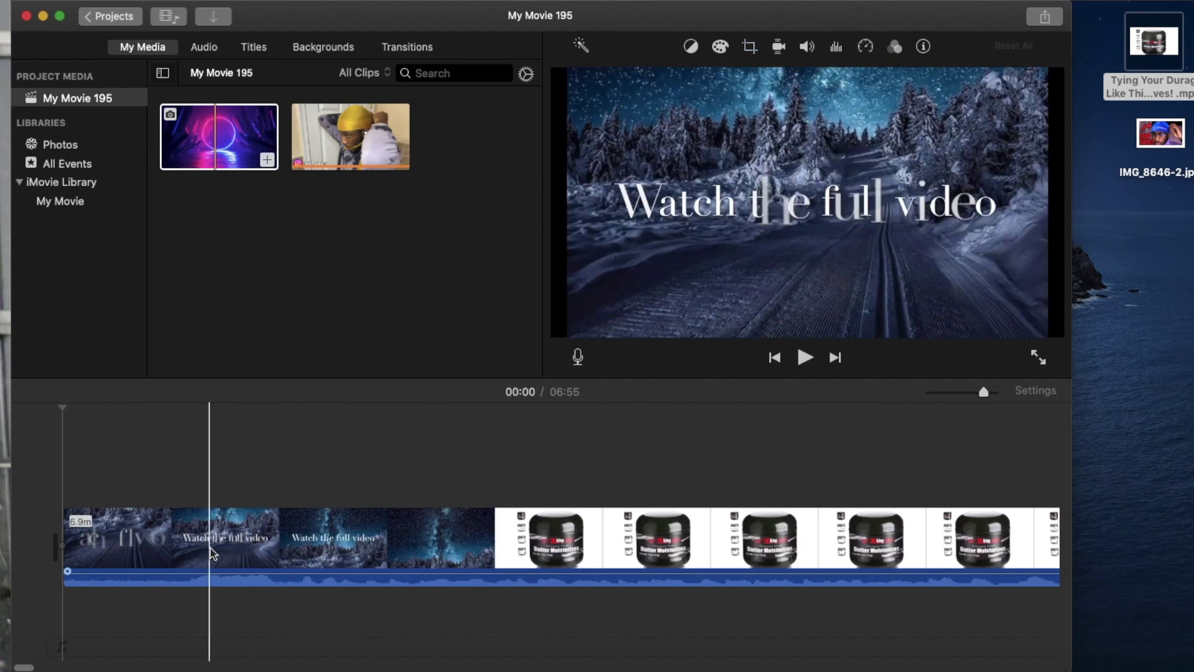